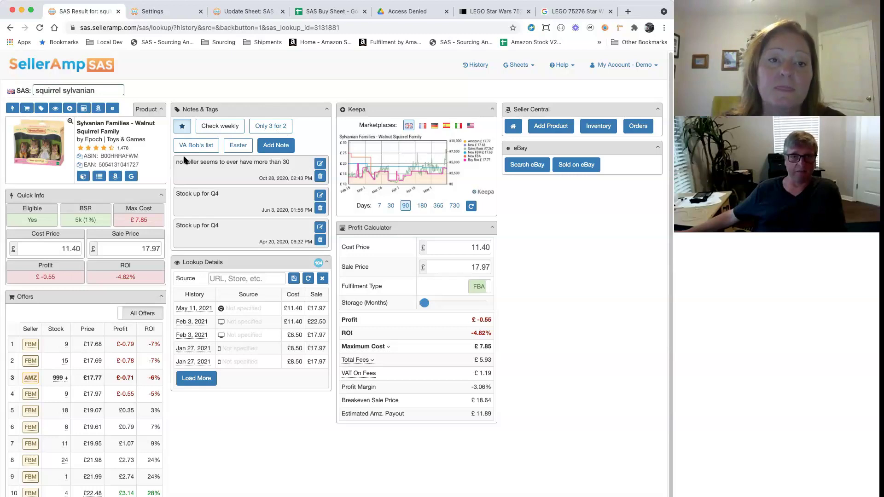
Apply the star, Check weekly and Only 3 for 2 tags to the Walnut Squirrel Family product.
scroll(175, 170, down, 1)
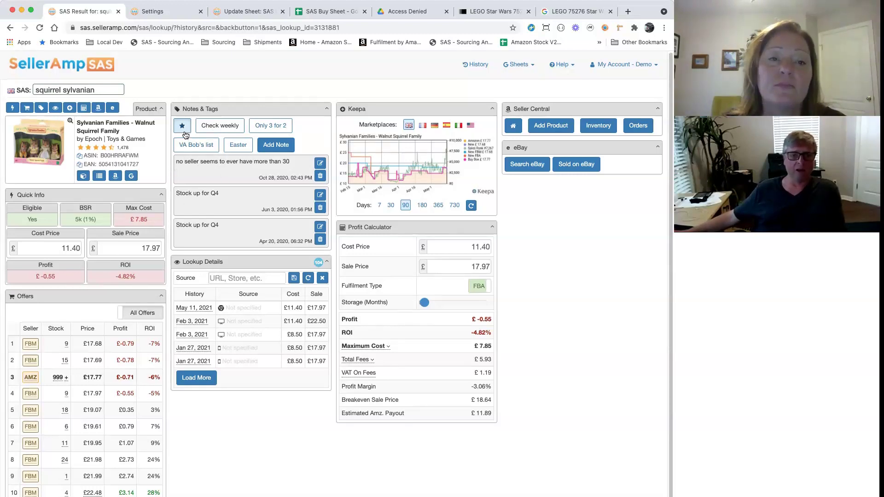
scroll(263, 124, down, 1)
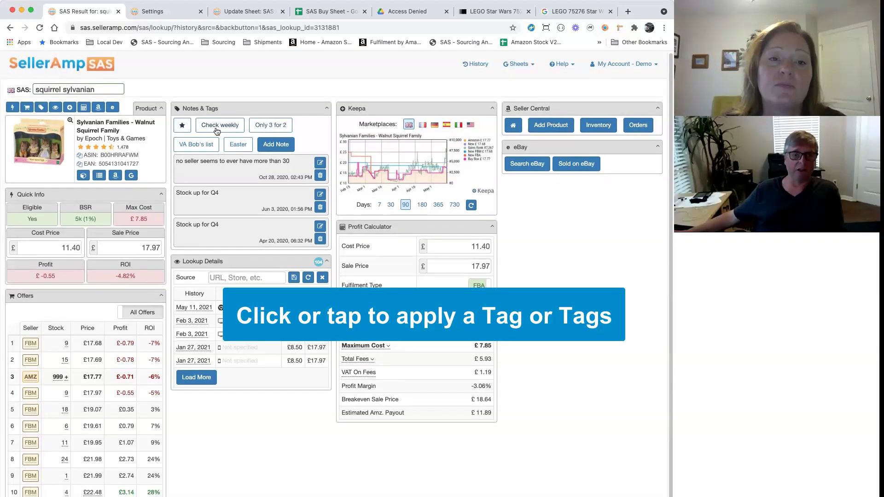
click(182, 125)
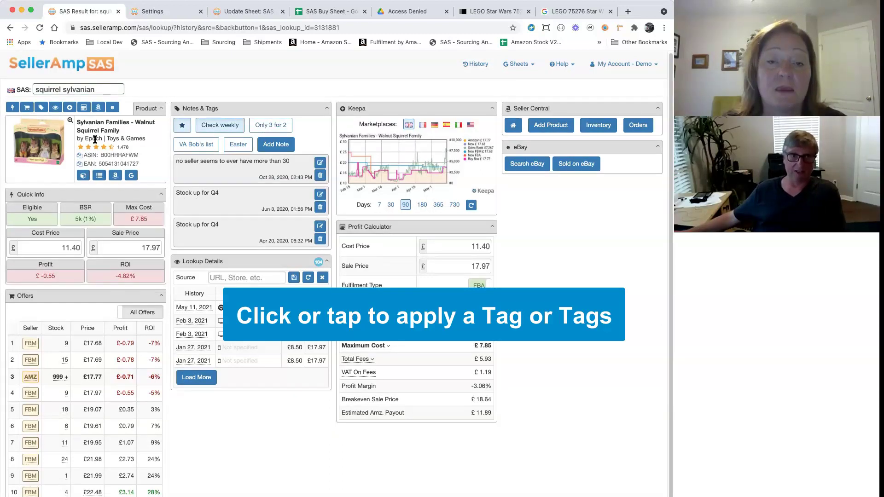
click(271, 125)
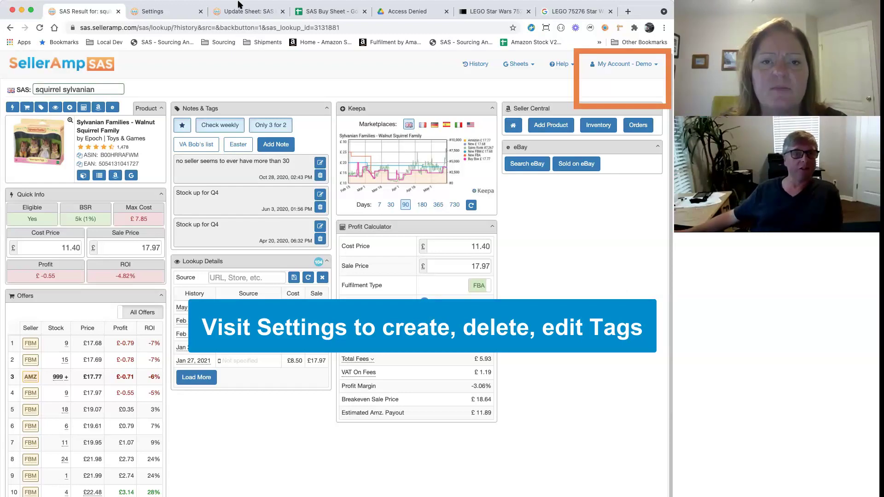
Create a new tag with the caption "Demo Tag" in the account settings.
click(161, 13)
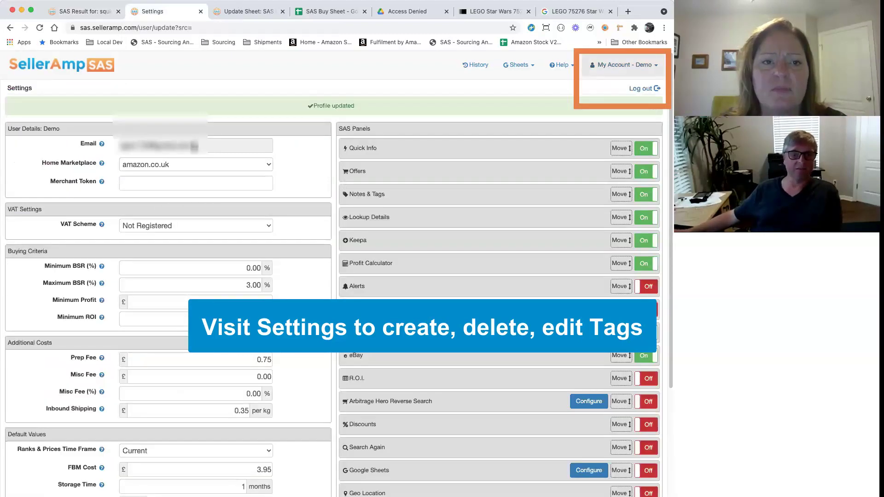
scroll(134, 163, down, 1)
scroll(133, 163, down, 4)
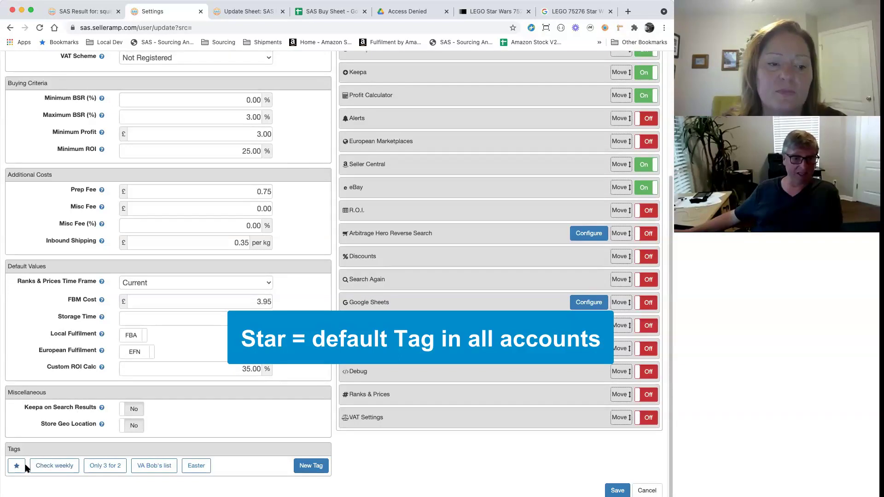
click(312, 466)
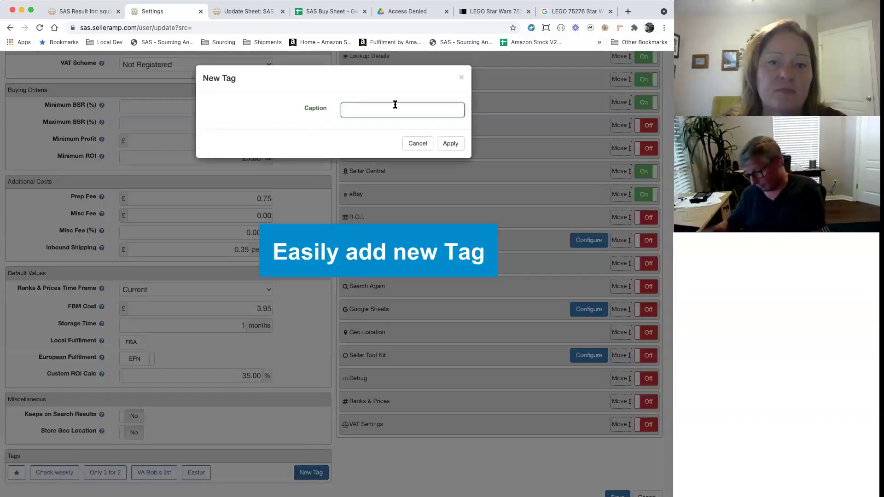
text(Demo Tag)
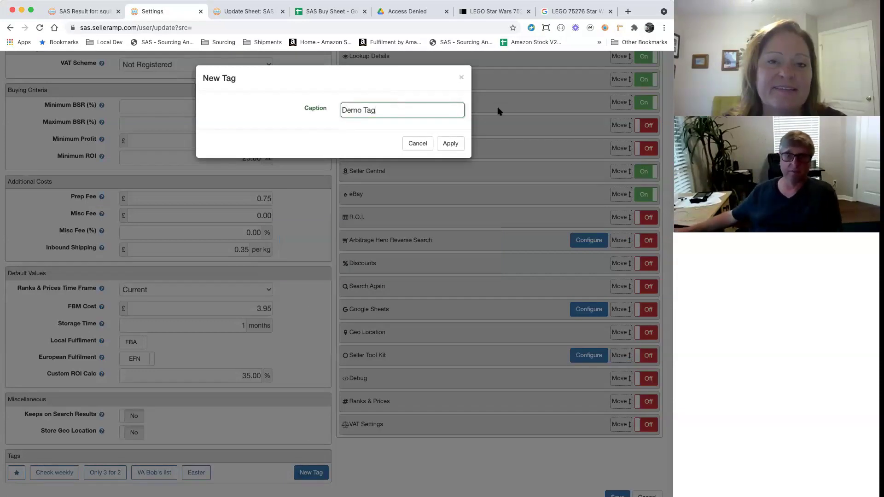
click(451, 144)
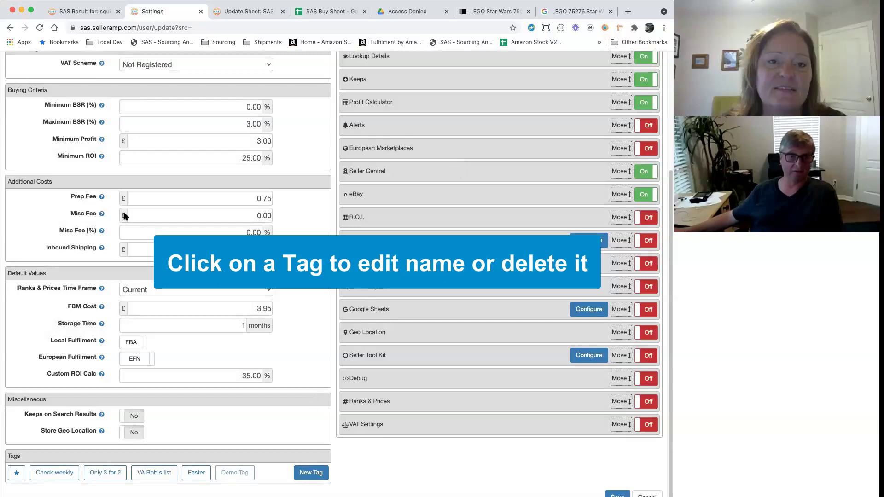
Return to the squirrel product lookup, refresh it and apply Demo Tag to the product.
click(78, 12)
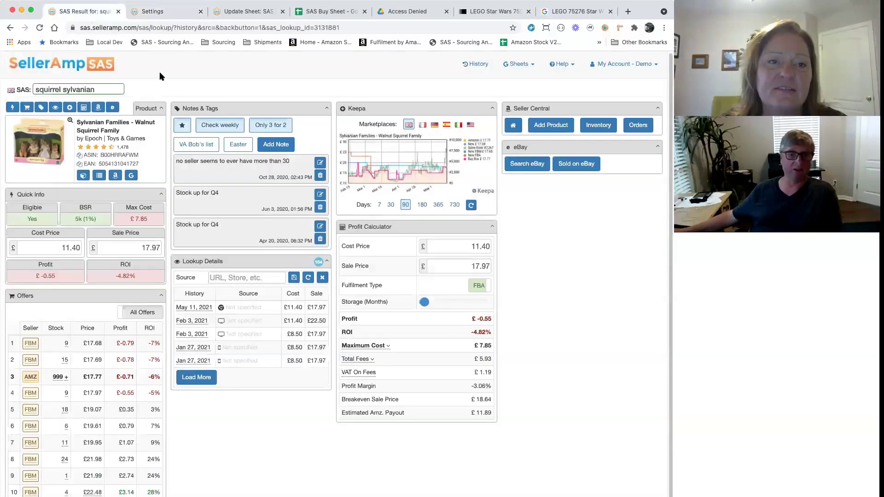
click(39, 29)
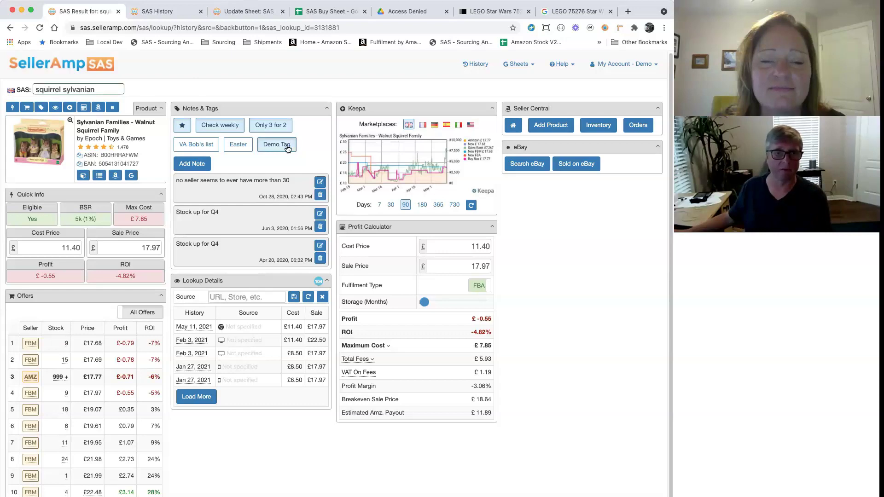
Filter the SAS lookup history by Demo Tag.
click(154, 13)
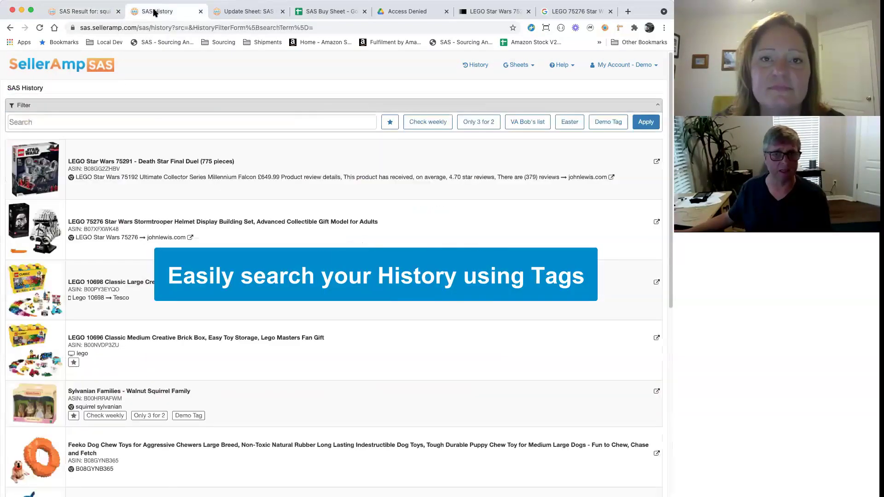
click(606, 123)
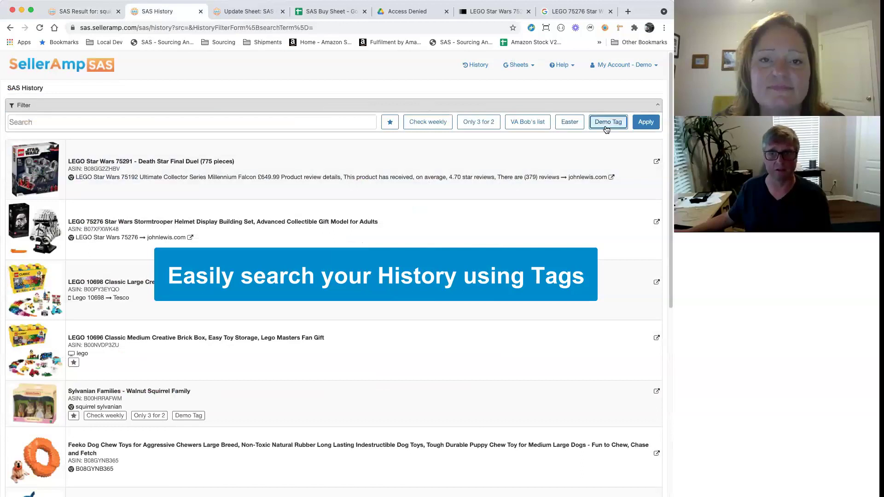
click(645, 122)
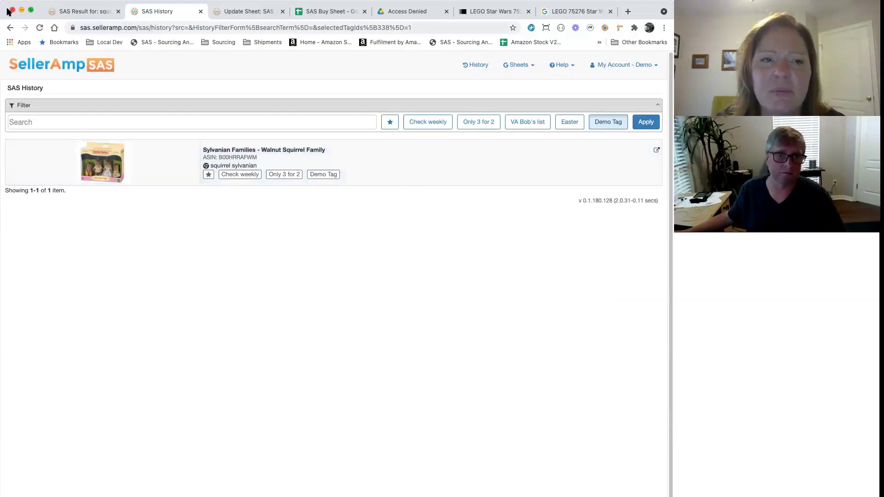
Add and save a note reading "This is anotr" on the Walnut Squirrel Family product.
click(82, 10)
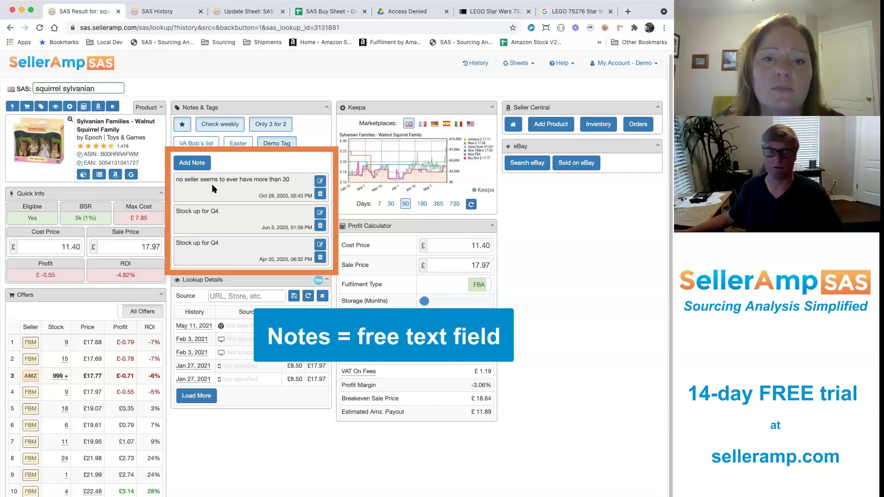
click(193, 163)
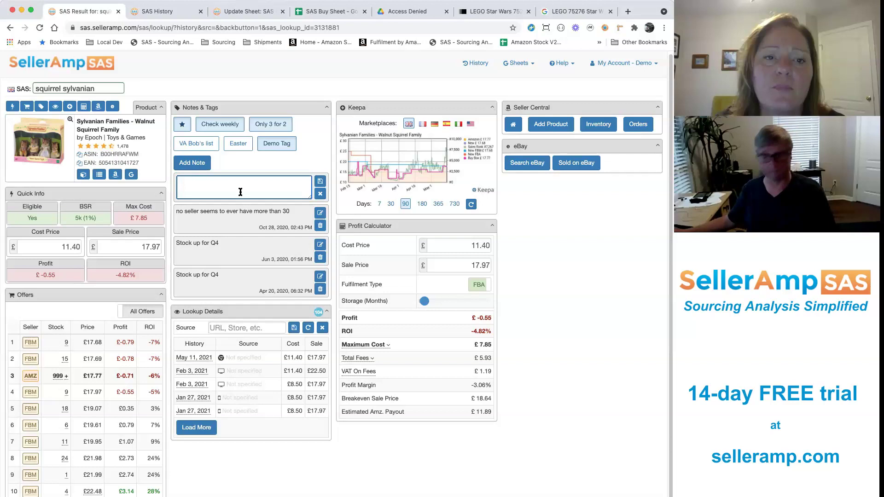
text(This is anotr)
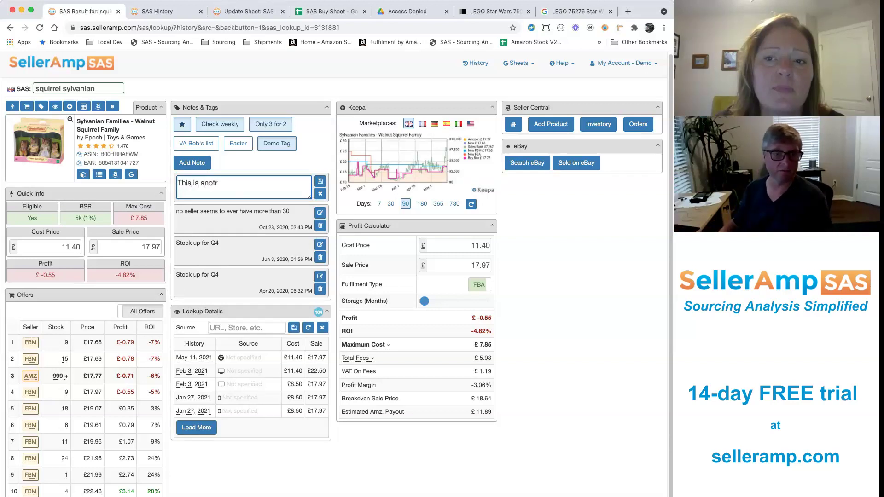
click(320, 181)
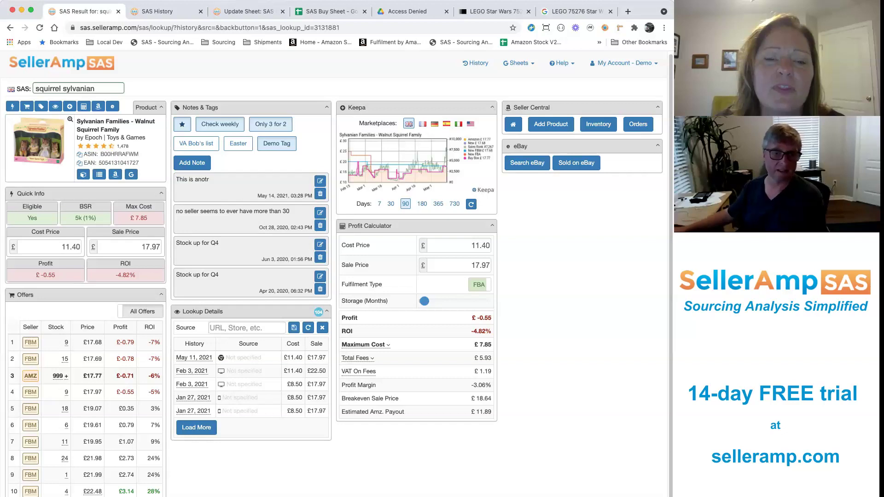
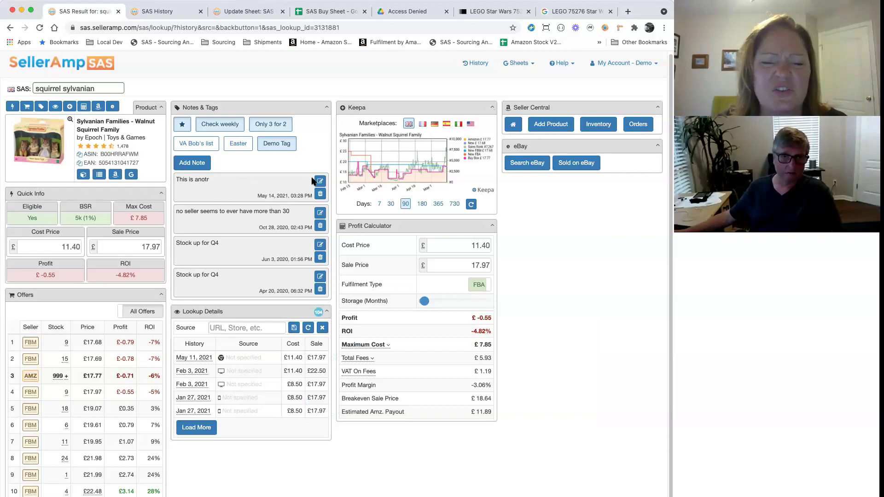
Open the newest note on the product for editing and save it again.
click(320, 181)
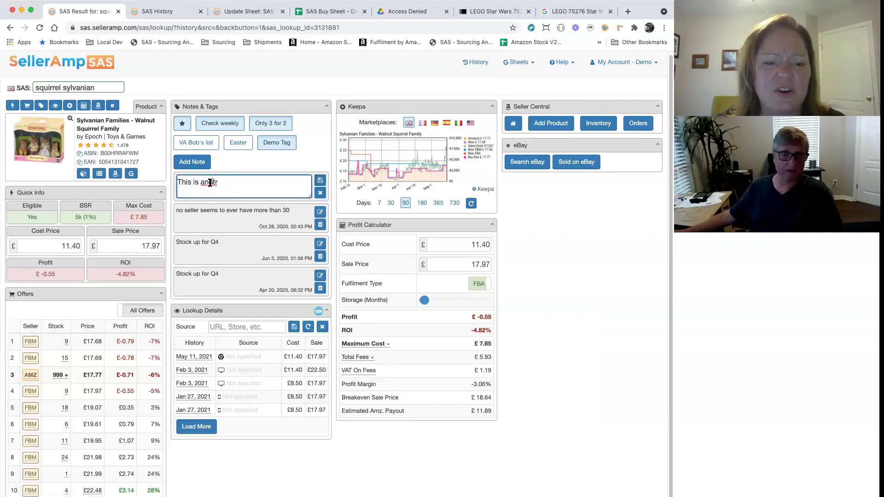
double_click(210, 183)
click(237, 191)
click(318, 184)
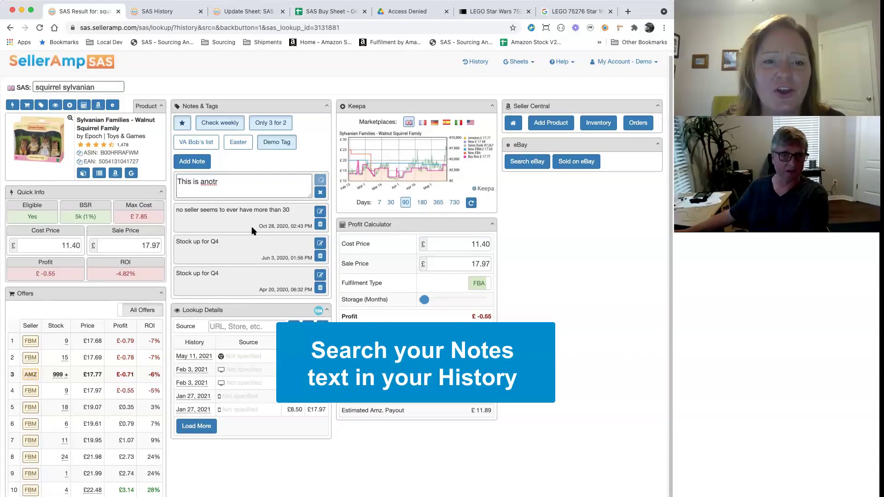
Search the SAS history for the note text "anotr" with the Demo Tag filter turned off.
click(179, 9)
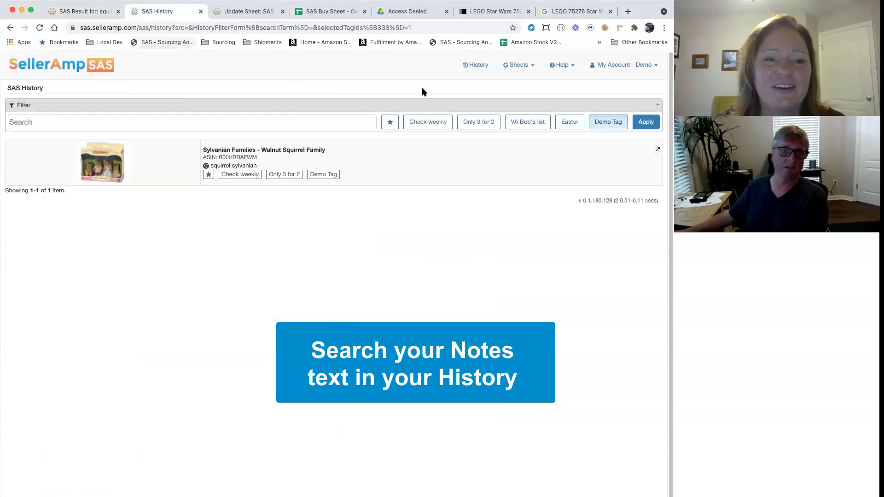
click(143, 123)
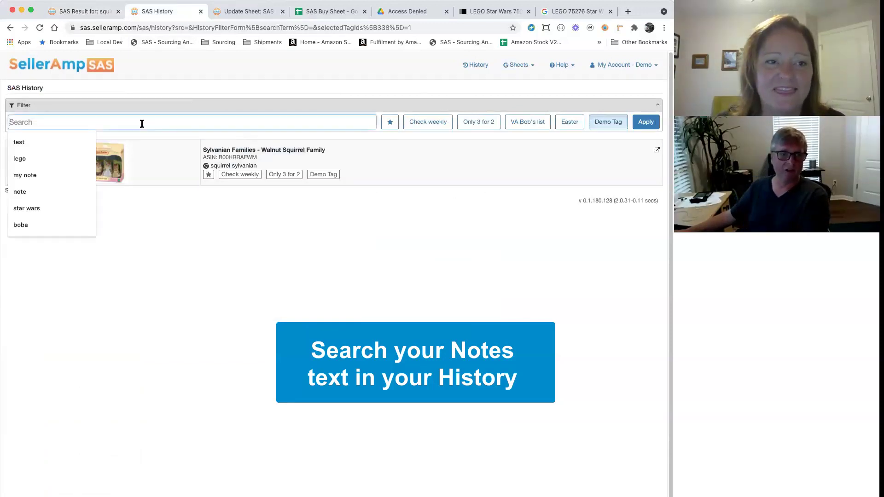
text(anotr)
click(612, 123)
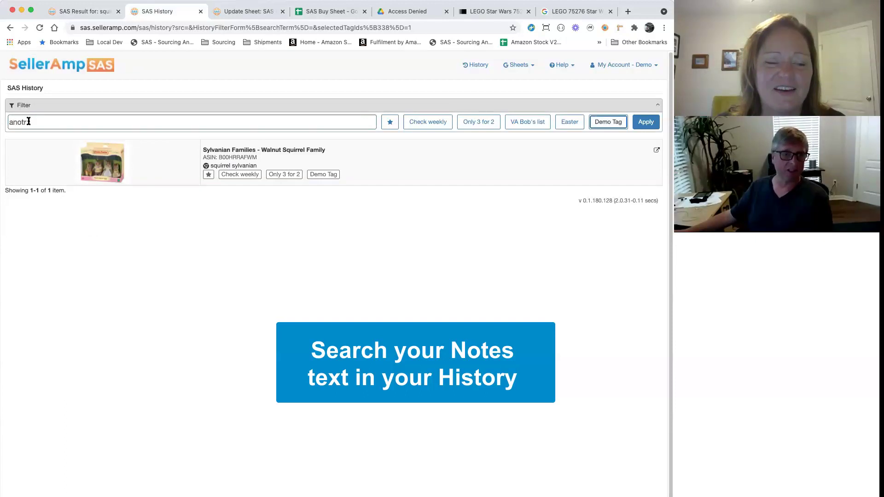
click(647, 125)
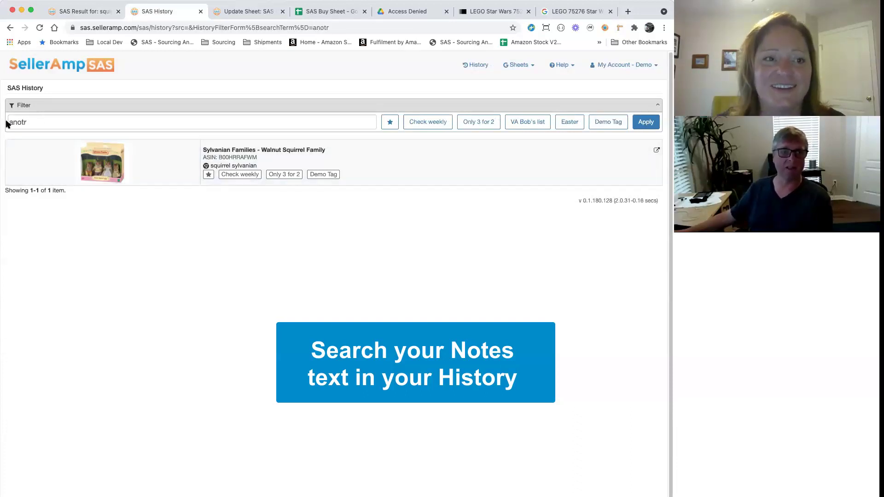
Search the unfiltered SAS history for the note text "Stock up for Q4".
click(284, 152)
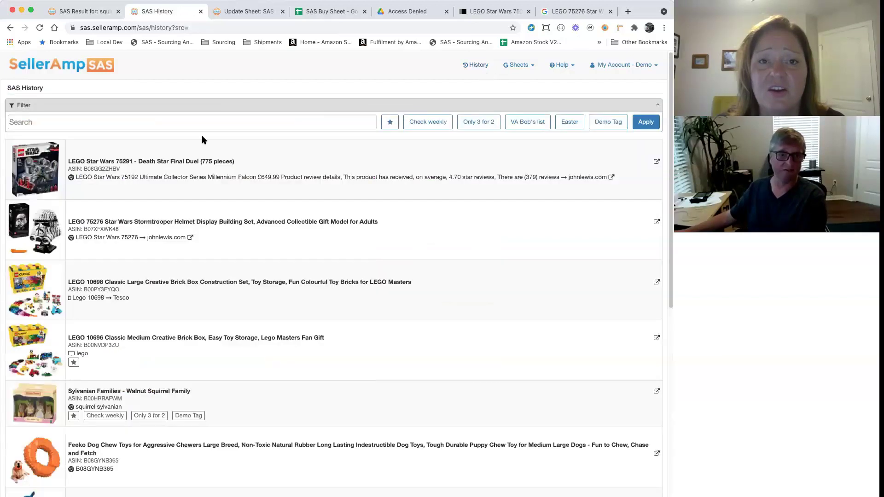
click(171, 122)
key(Down)
key(Return)
click(646, 121)
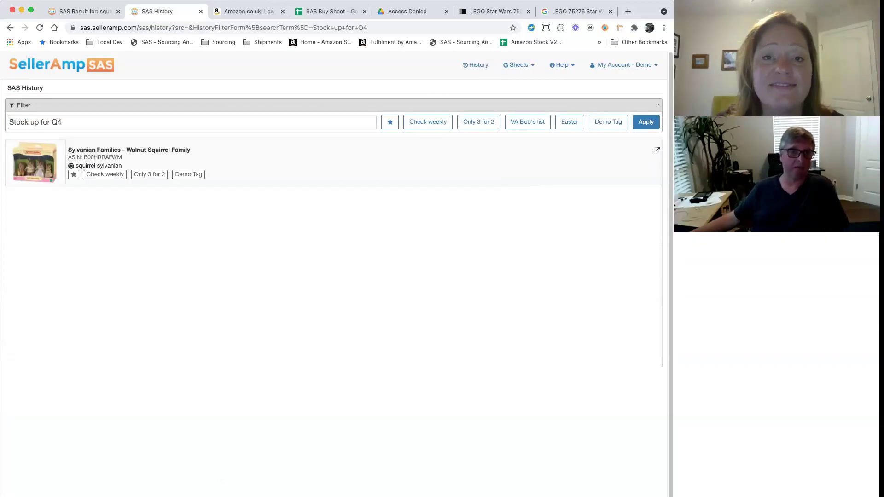
Switch to Amazon, search for ASIN B00HRRAFWM and open the Walnut Squirrel Family product page.
click(235, 11)
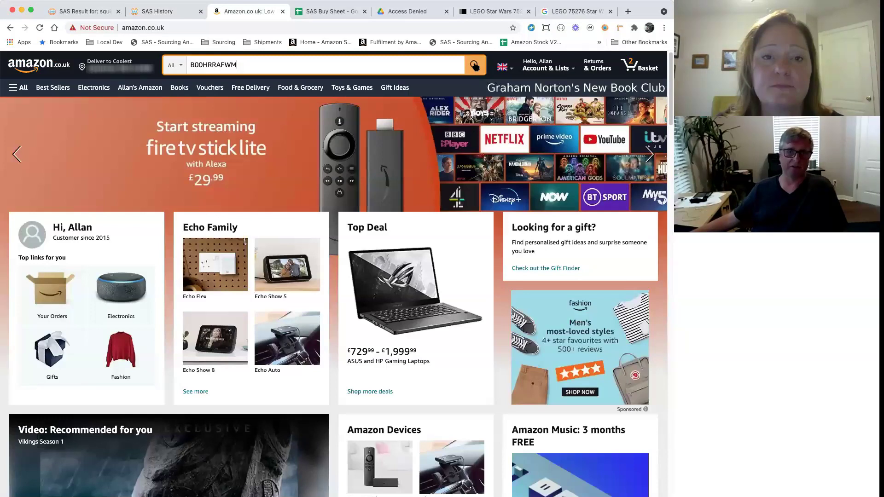
click(476, 65)
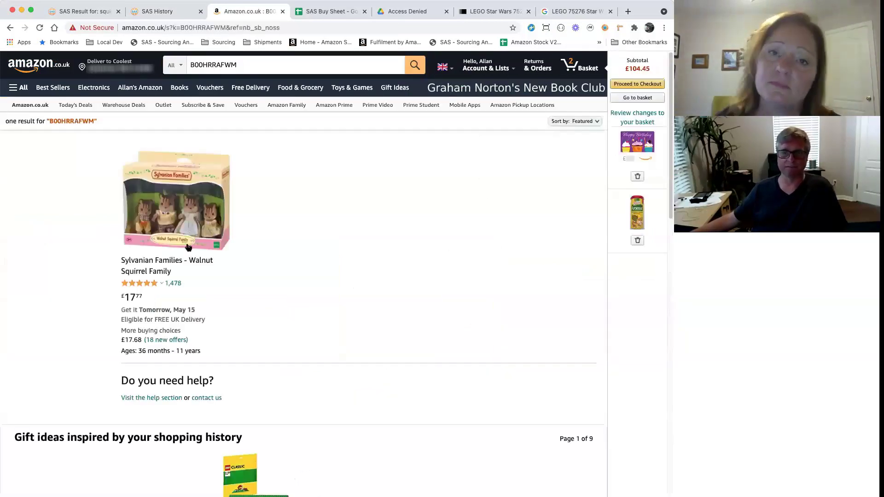
click(147, 266)
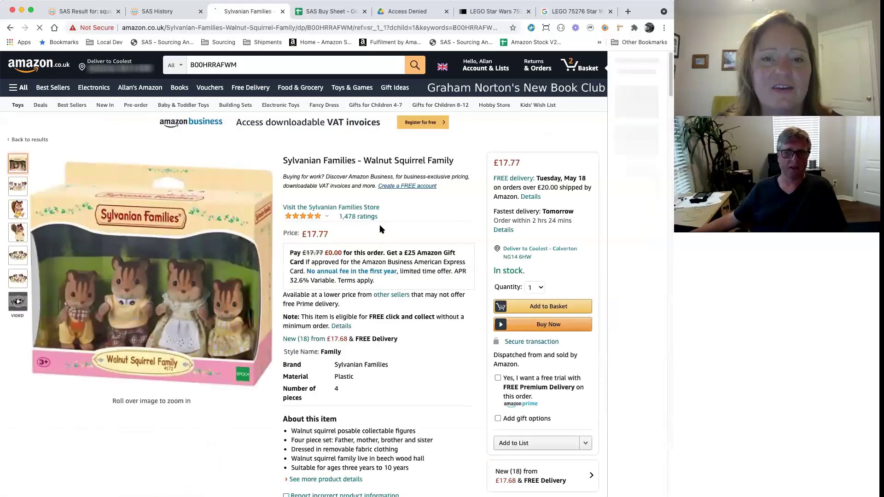
Launch the SellerAmp extension on the Amazon product page and review the product's notes and tags.
click(605, 28)
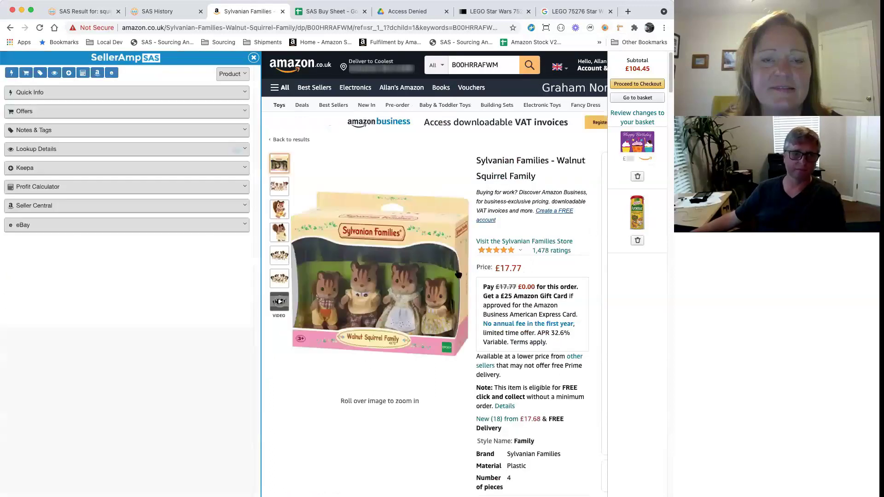
scroll(58, 227, down, 5)
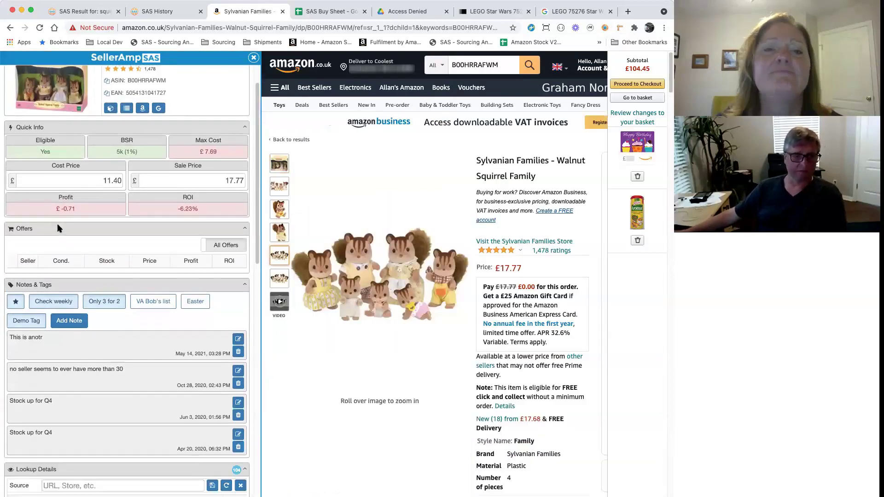
scroll(53, 226, down, 1)
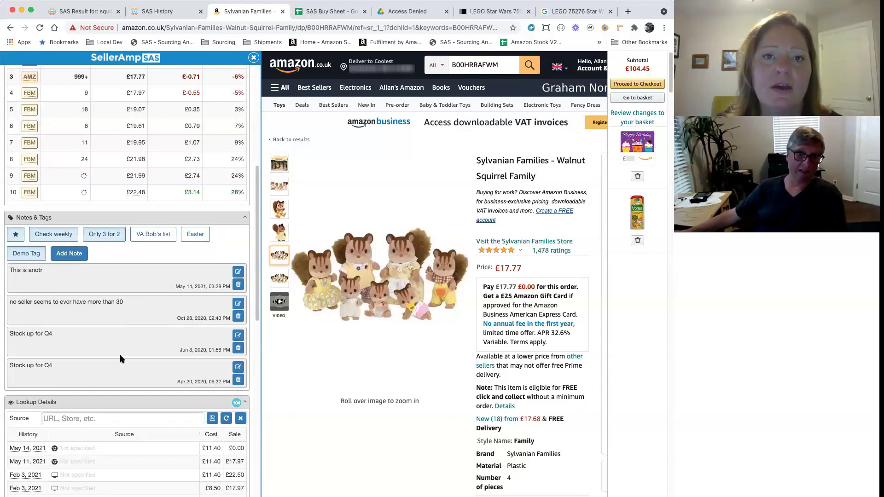
scroll(93, 371, down, 2)
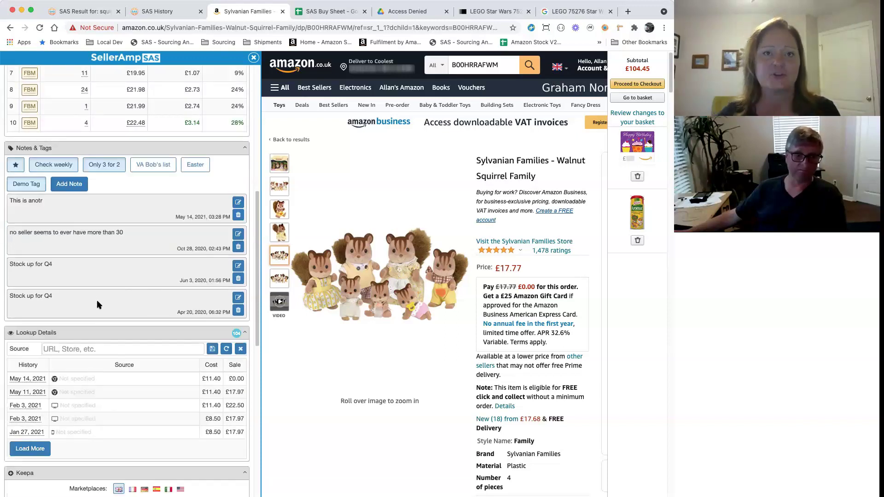
scroll(97, 305, up, 3)
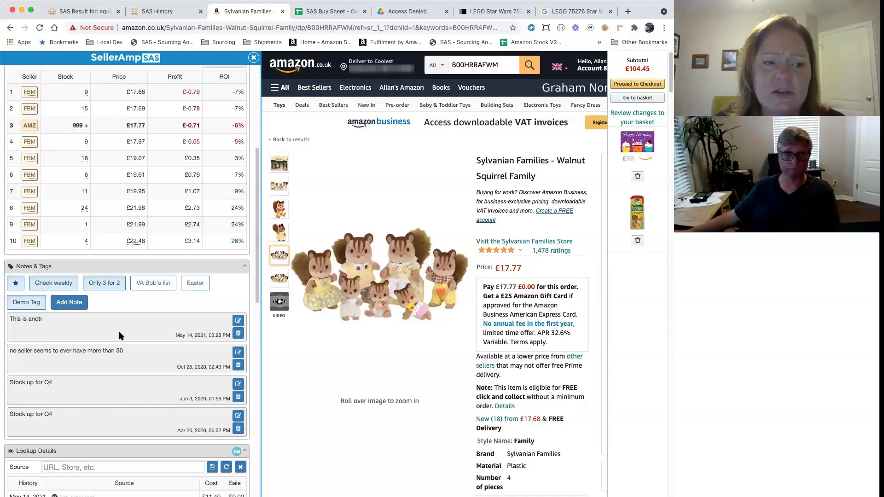
Delete the notes "This is anotr" and "no seller seems to ever have more than 30" from the product in the SellerAmp extension.
click(238, 321)
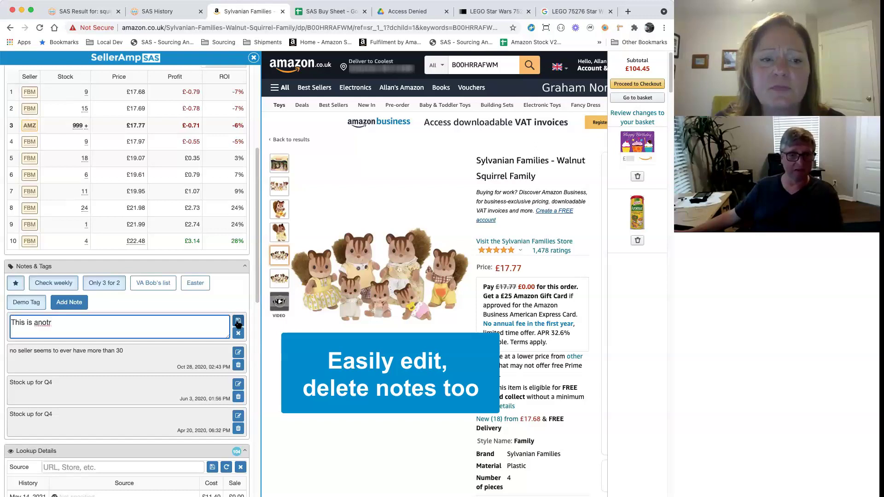
click(238, 321)
click(238, 334)
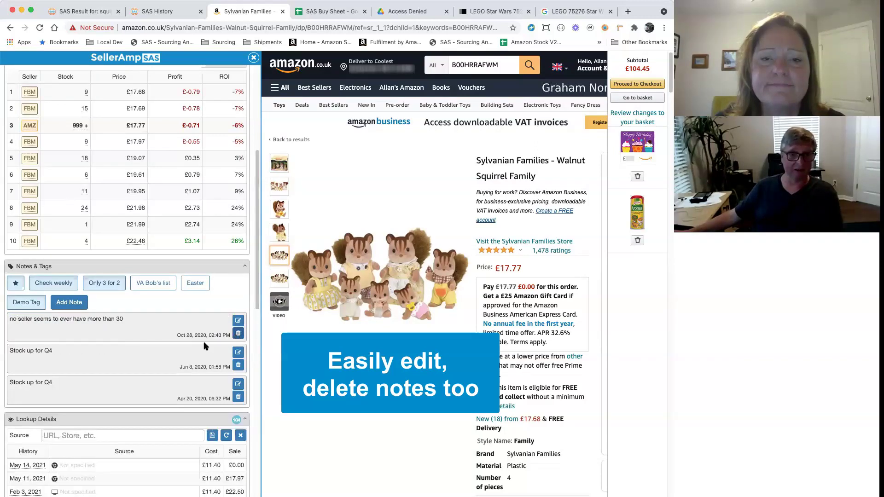
click(238, 333)
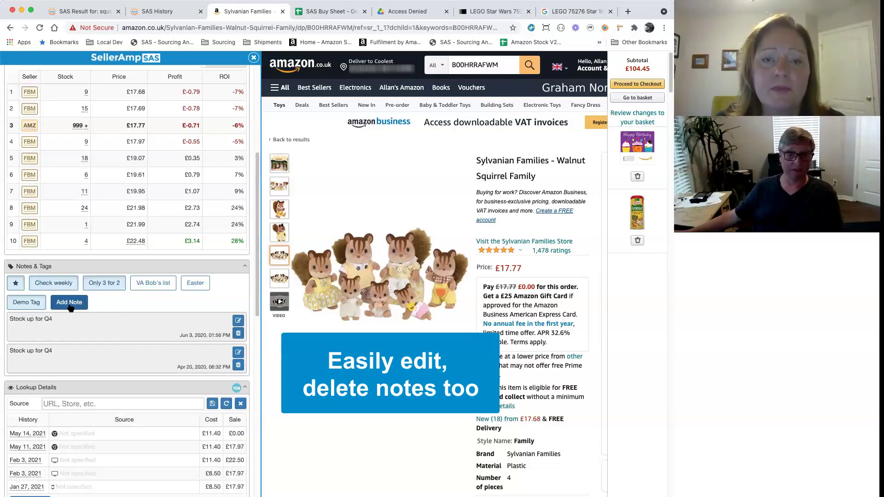
Open the Jun 3, 2020 note "Stock up for Q4" for editing and save it with its text unaltered.
click(238, 320)
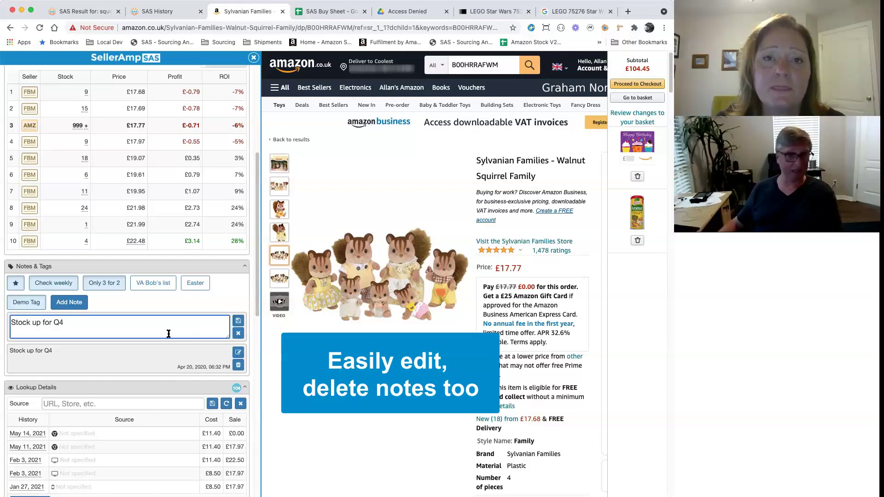
click(238, 321)
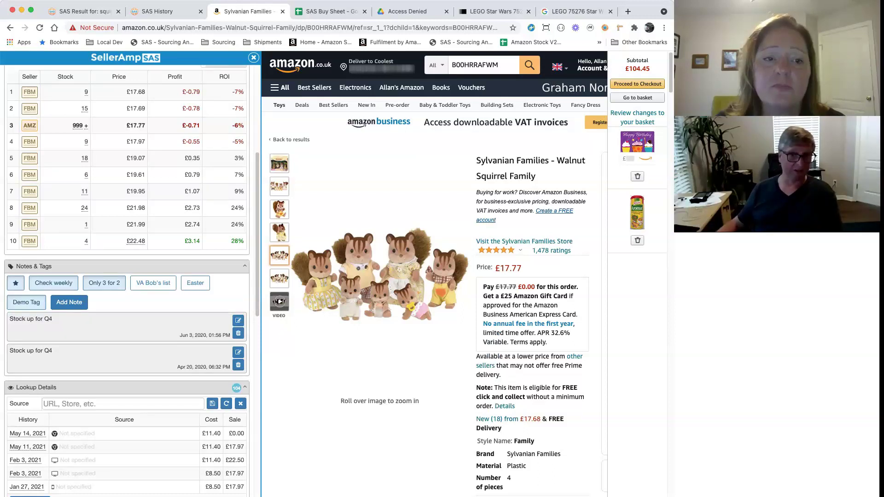
click(238, 321)
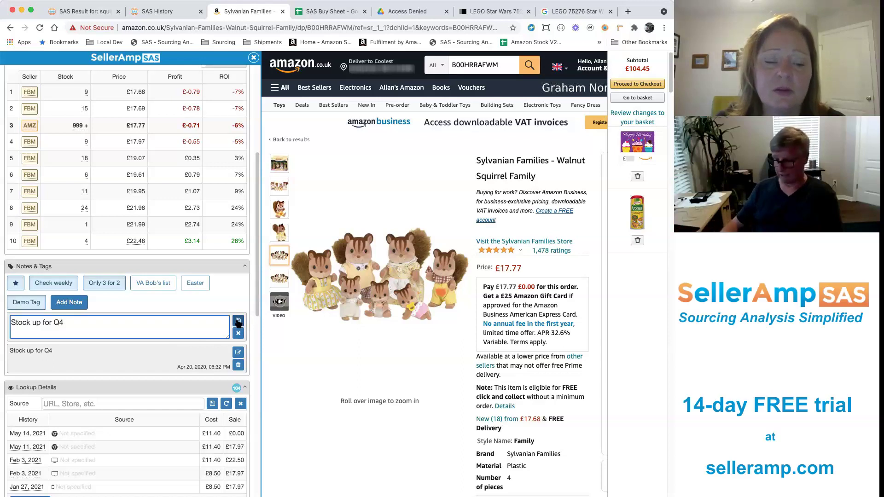
click(238, 322)
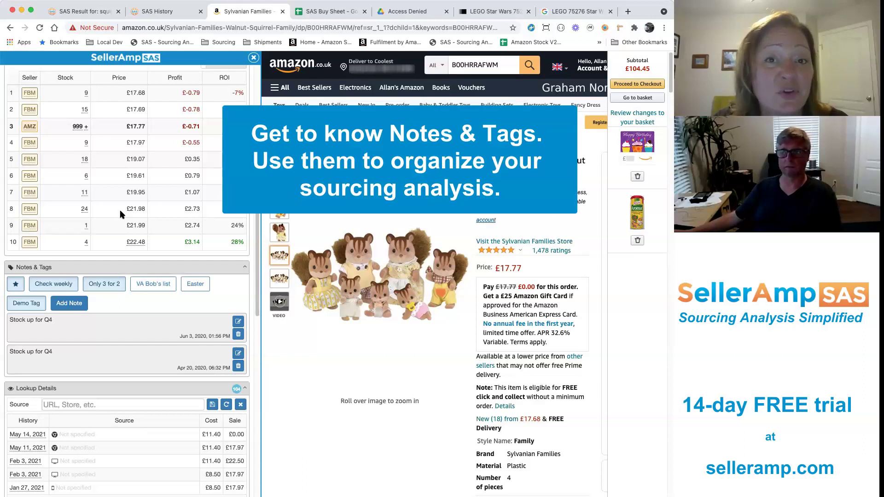
scroll(120, 209, up, 1)
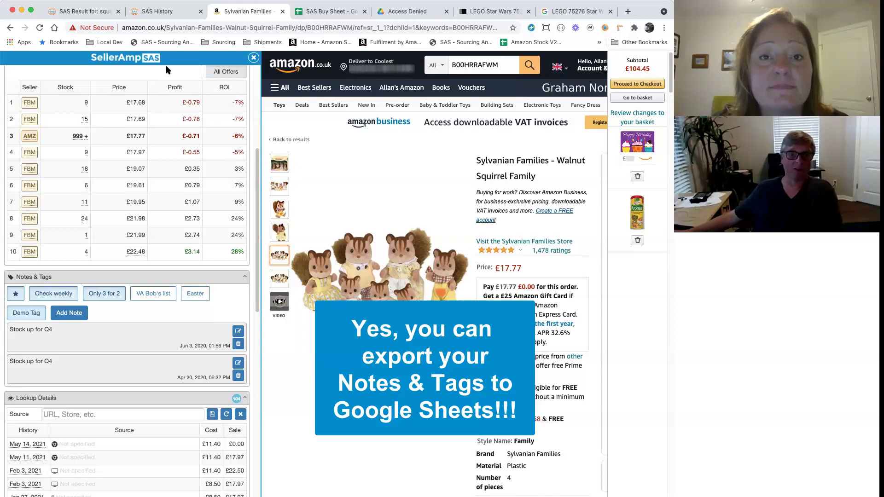
Switch to SAS, open the SAS Buy Sheet's field mappings from the Google Sheets setup and keep Tags as the column G field.
click(173, 14)
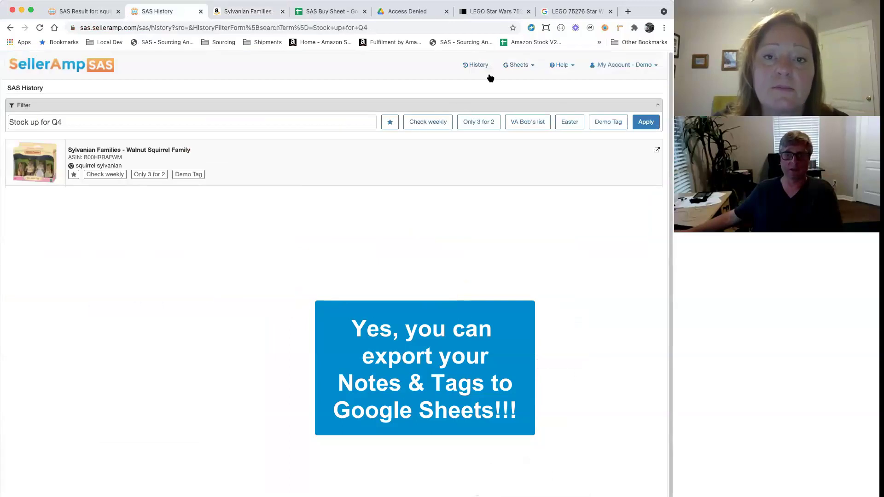
click(522, 68)
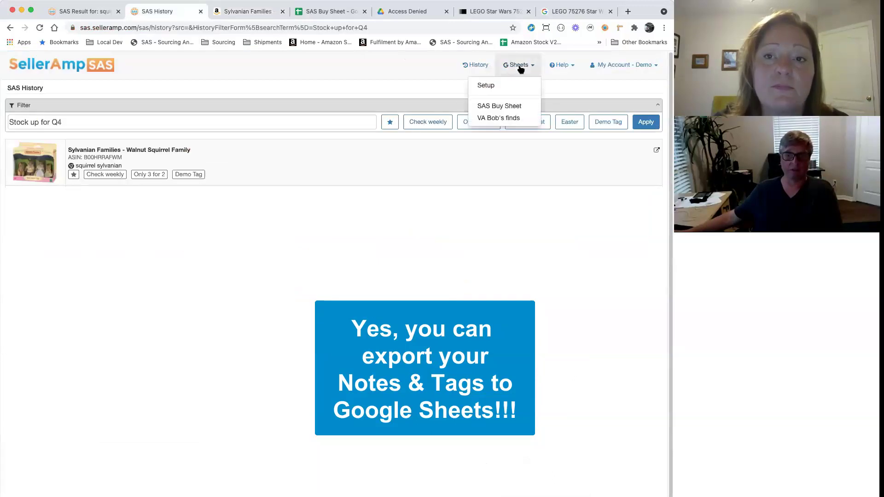
click(485, 83)
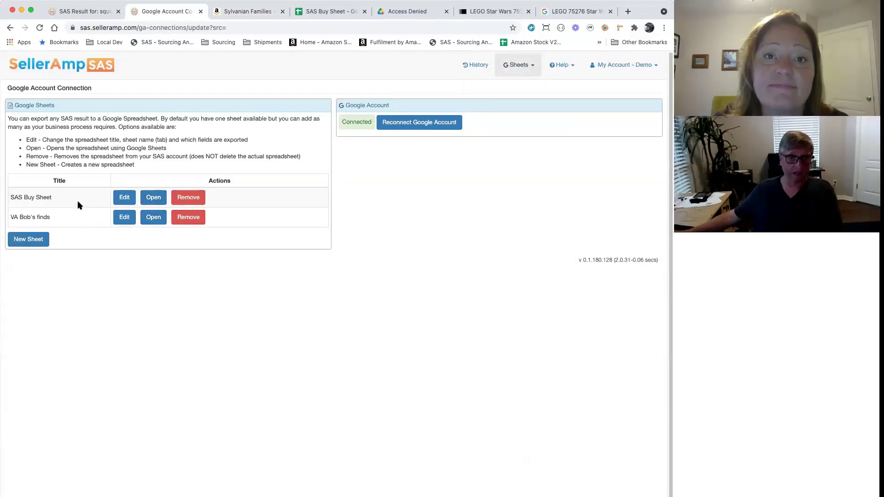
click(124, 202)
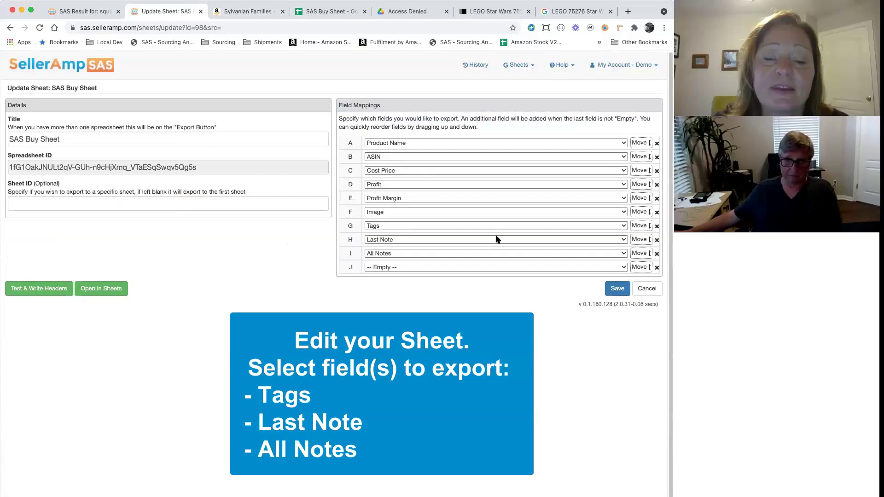
click(624, 226)
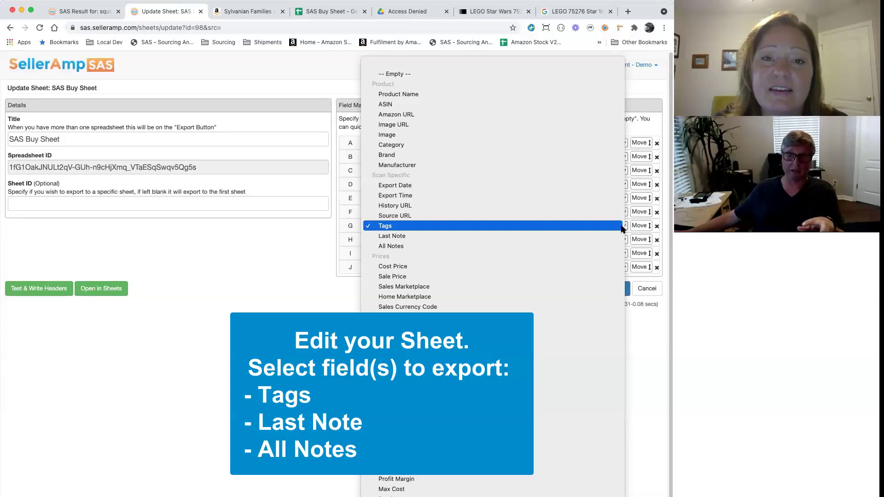
click(621, 227)
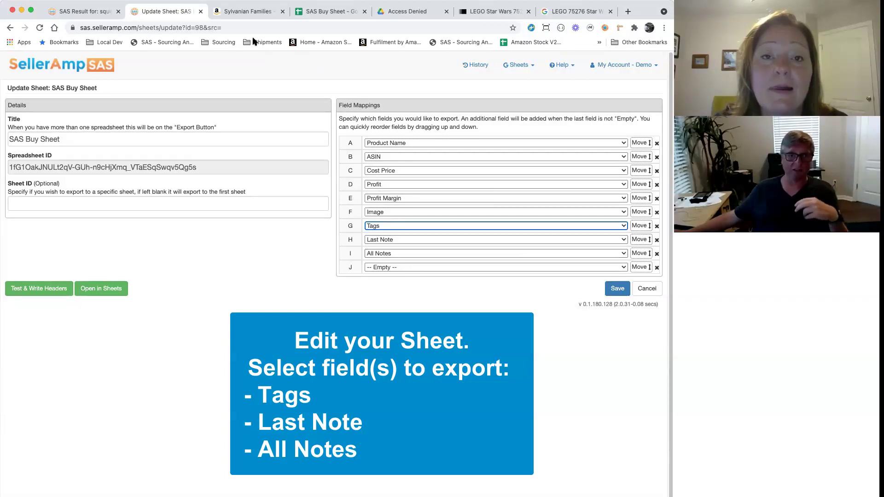
Check the squirrel family's SAS result page for a Google Sheets export panel.
click(83, 13)
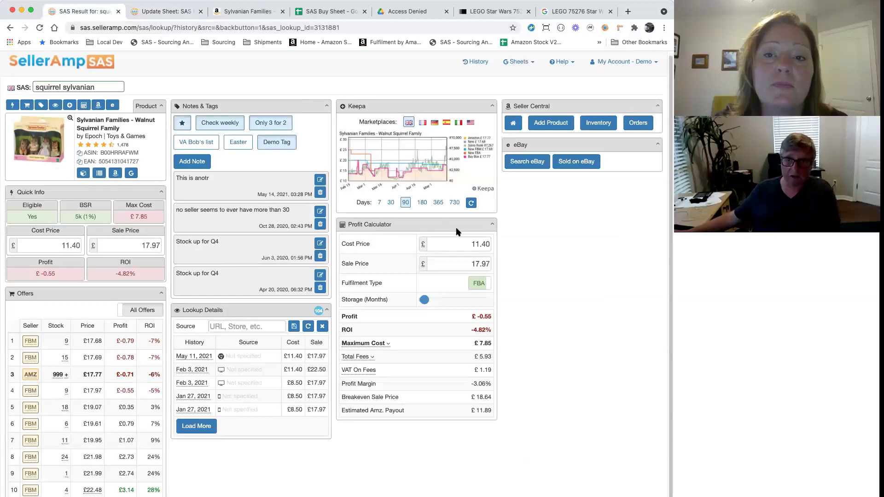
scroll(280, 310, down, 1)
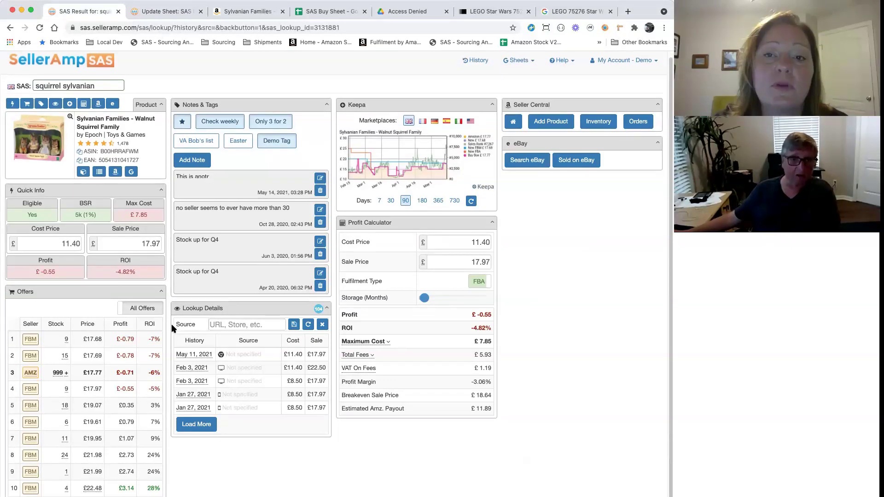
scroll(171, 324, up, 1)
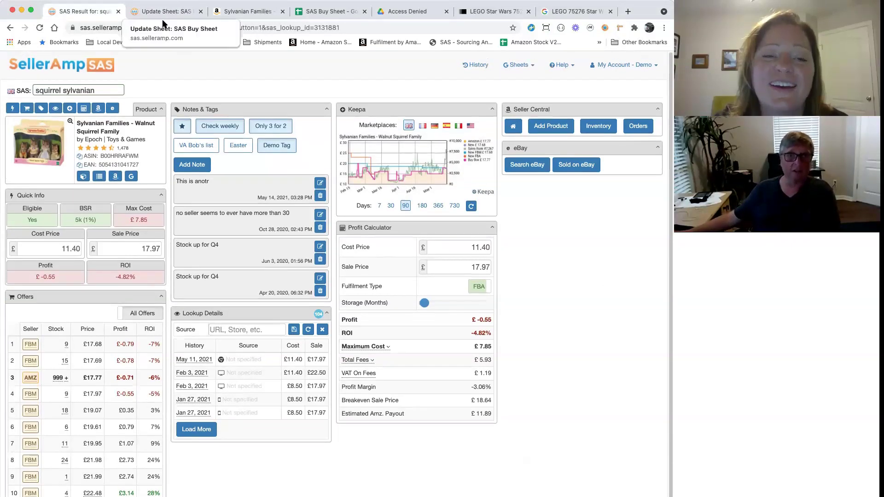
Open the SAS Buy Sheet in Google Sheets, write the mapped field headers to it from SAS, and view the new header row.
click(184, 15)
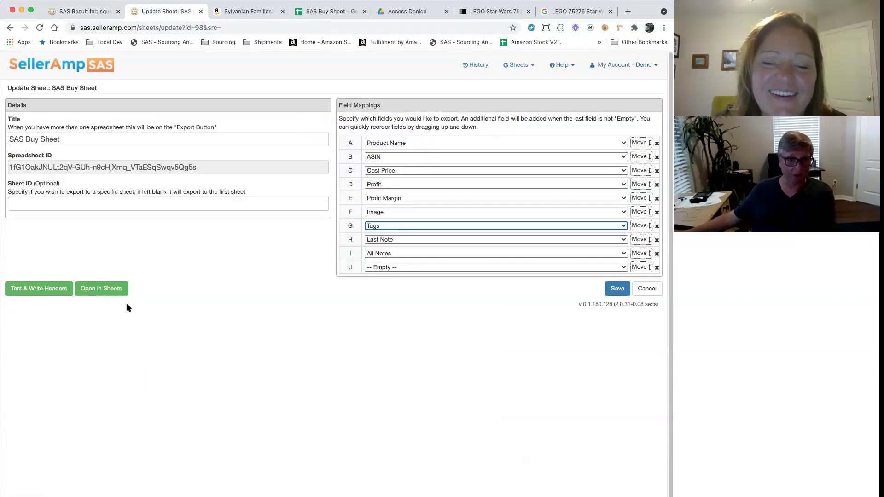
click(102, 289)
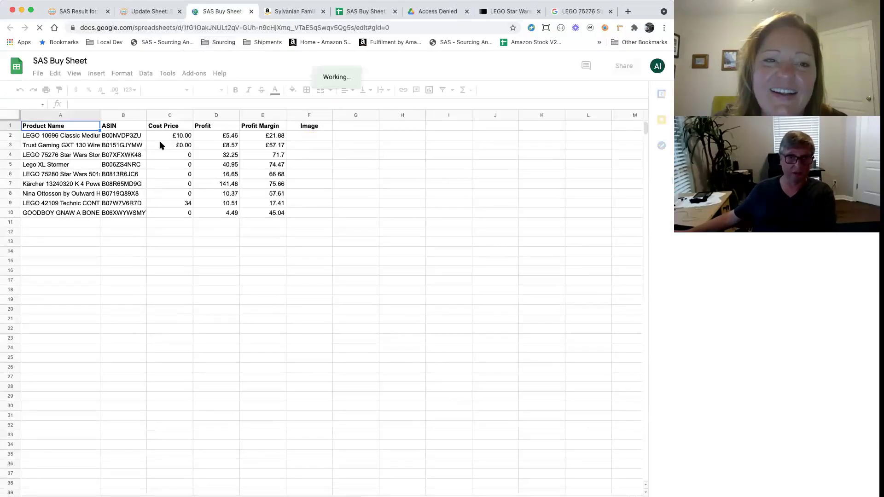
click(159, 10)
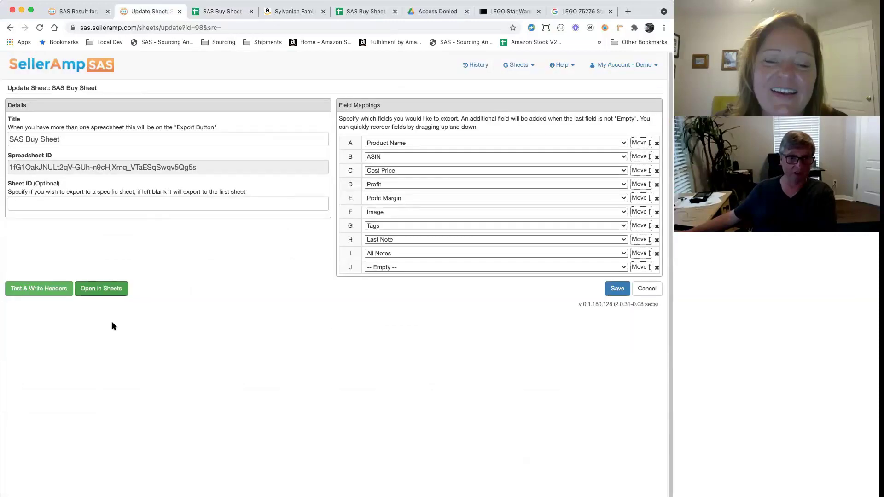
click(42, 293)
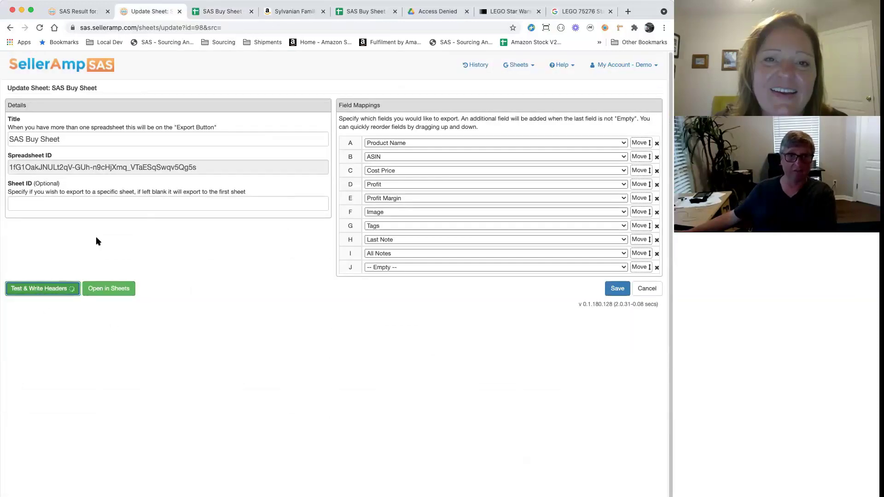
click(212, 12)
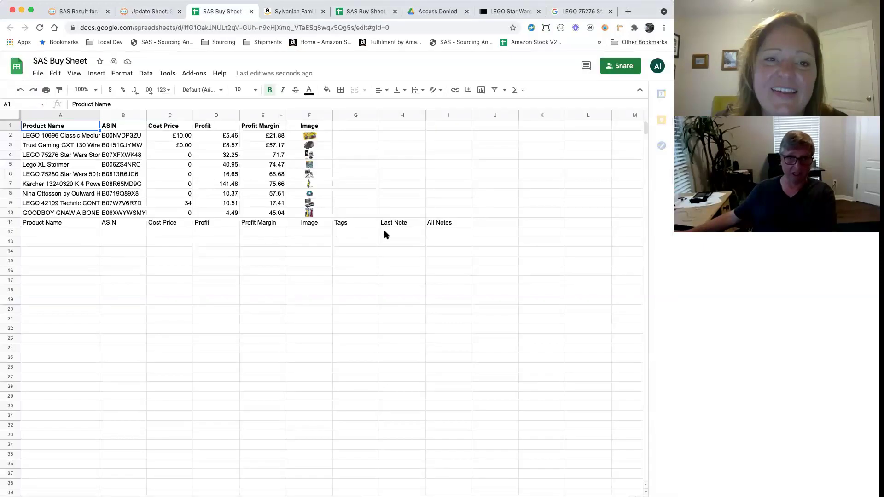
Turn on the Google Sheets panel in the SAS account settings and save the profile.
click(147, 11)
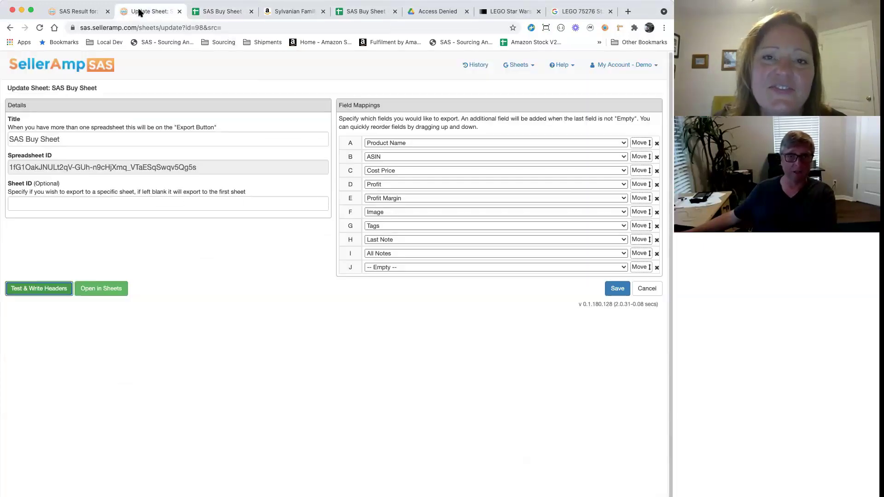
click(616, 65)
click(623, 85)
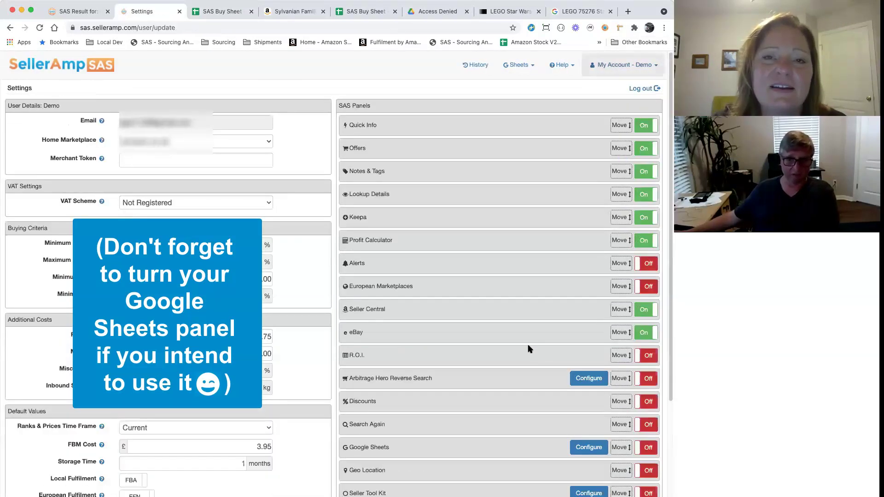
scroll(460, 341, down, 1)
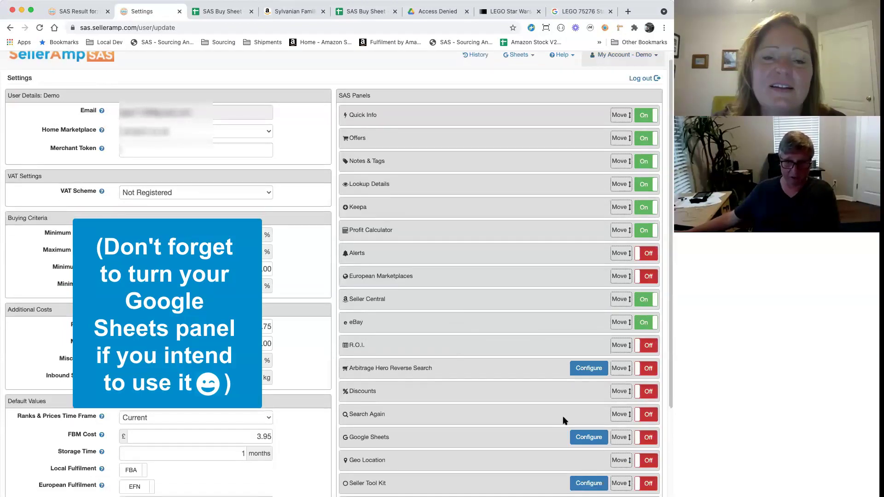
click(653, 444)
scroll(506, 445, down, 3)
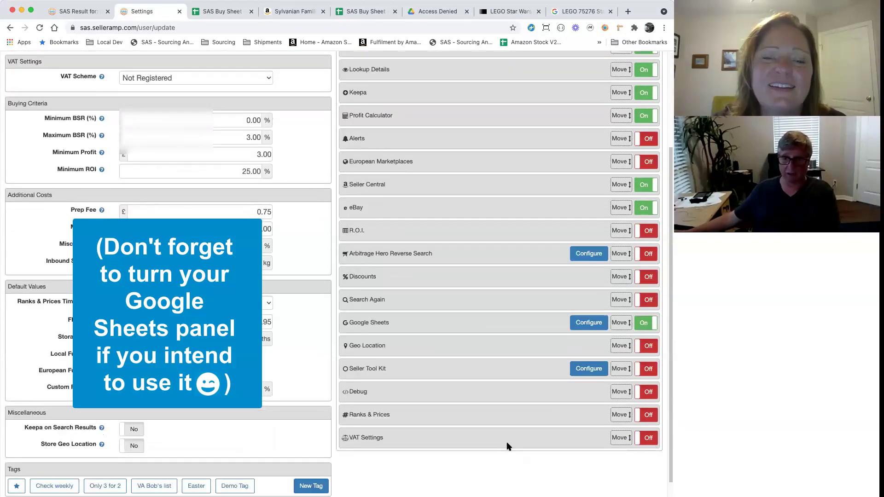
click(617, 491)
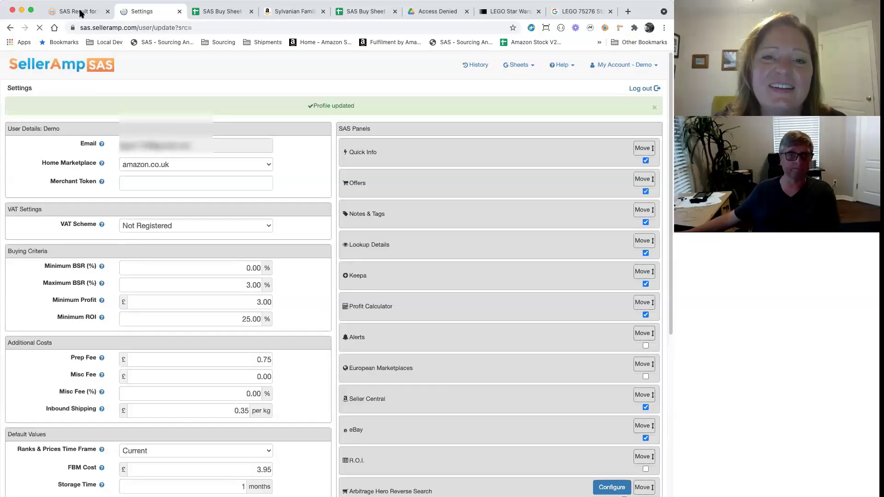
Reload the squirrel family's SAS result, export it to SAS Buy Sheet and check the exported row in the spreadsheet.
click(72, 11)
click(40, 28)
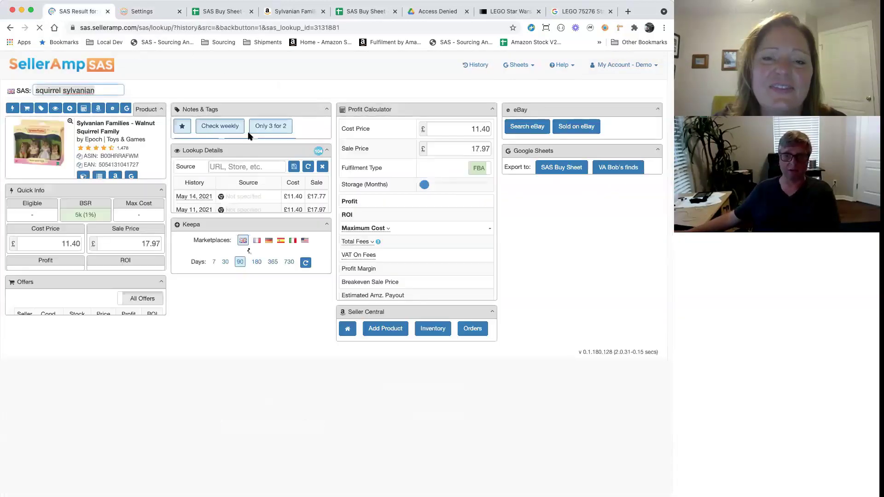
click(555, 167)
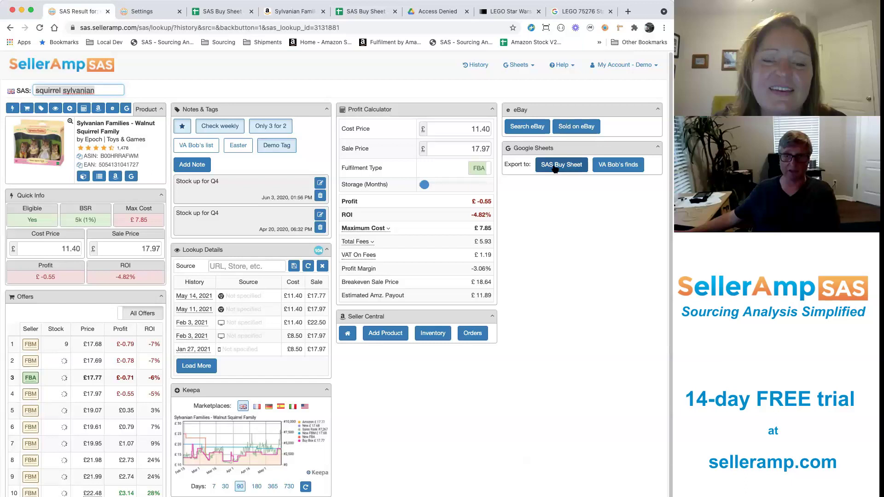
click(211, 13)
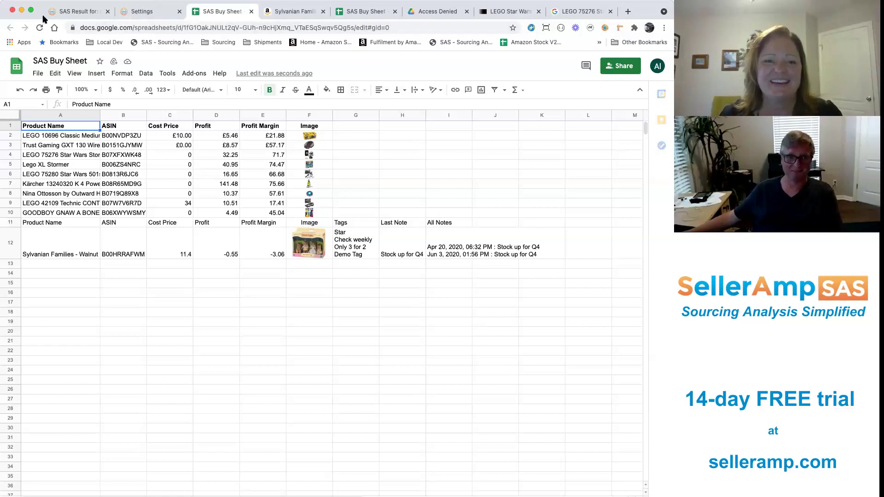
click(80, 15)
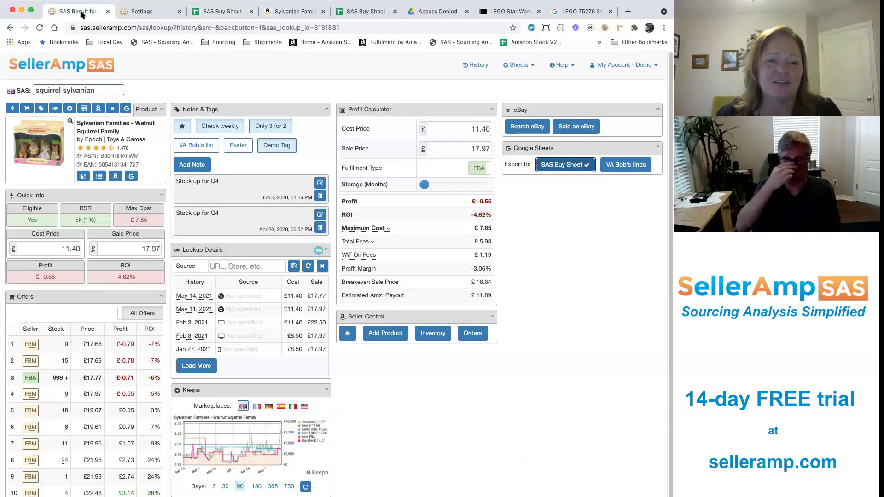